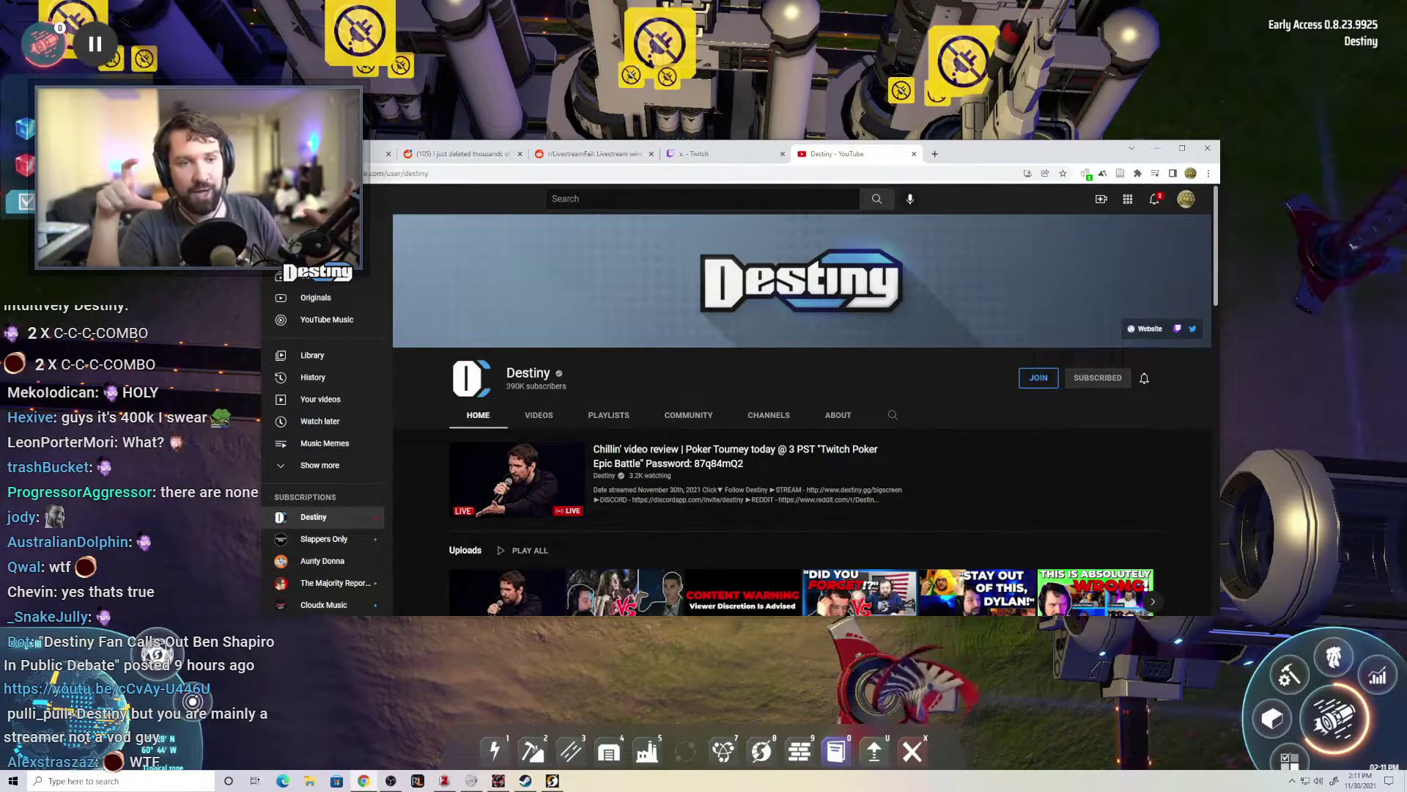
Step: Reload Destiny's YouTube channel home page so the live stream and uploads row appear
key("F5")
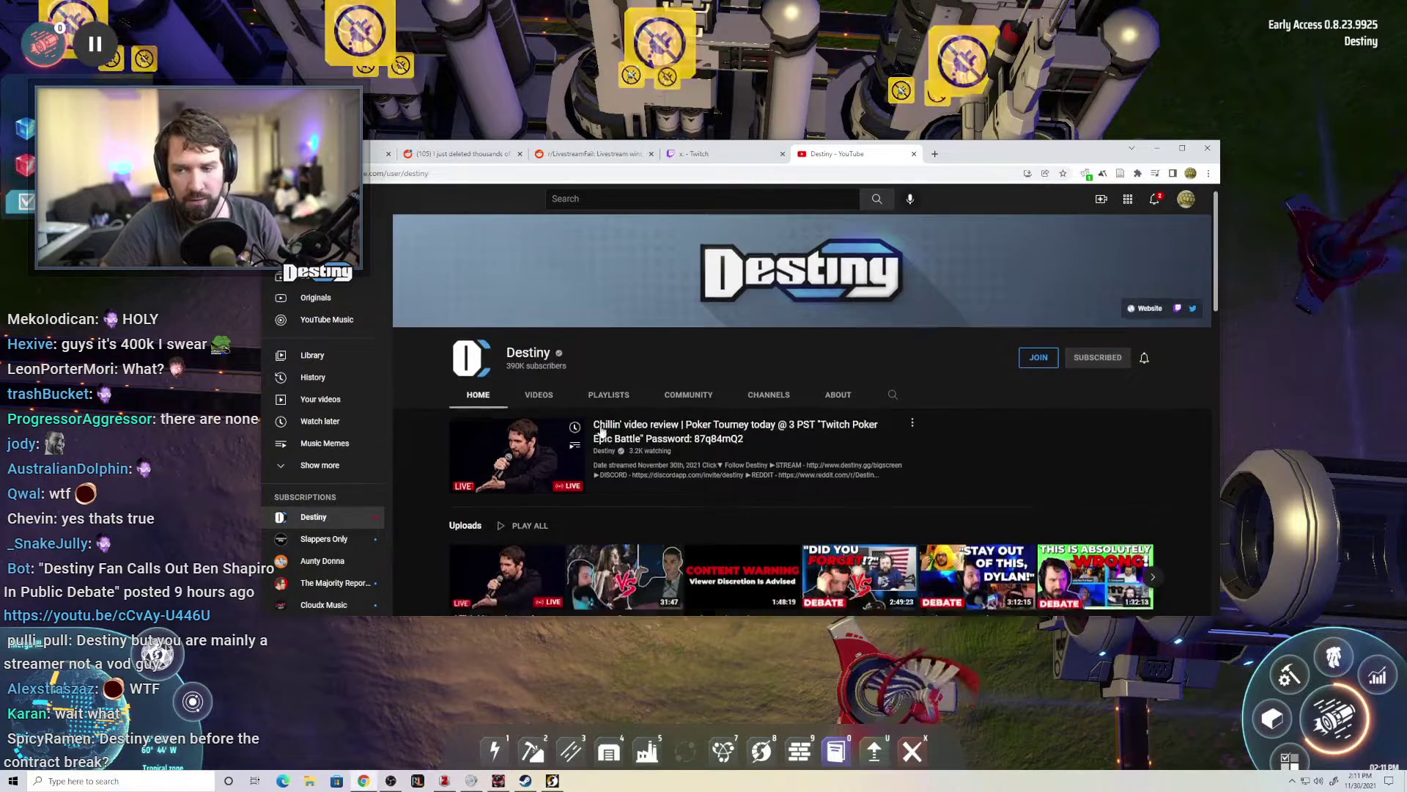